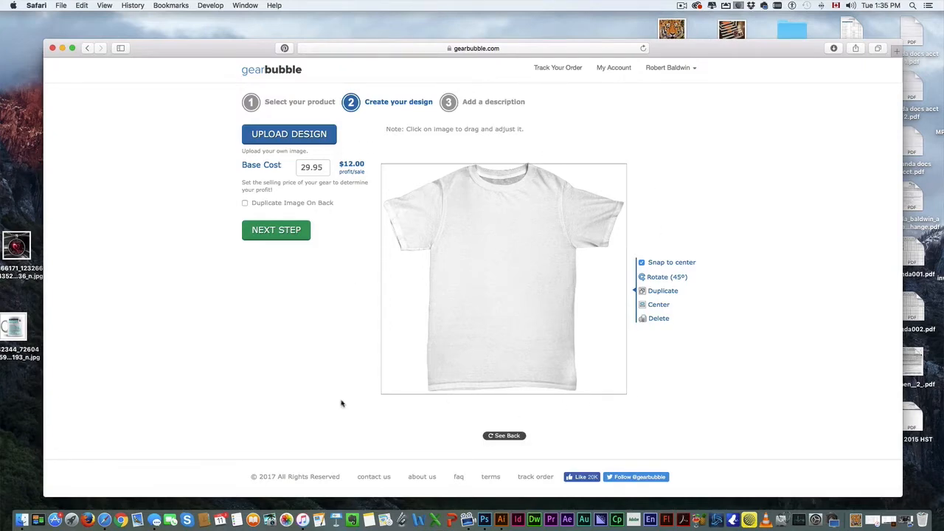
Switch to Photoshop, open Screen Shot 2017-07-11 at 12.11.14 PM.png, and copy the rectangular area framing the T-shirt preview.
{"action": "left_click", "coordinate": [485, 520]}
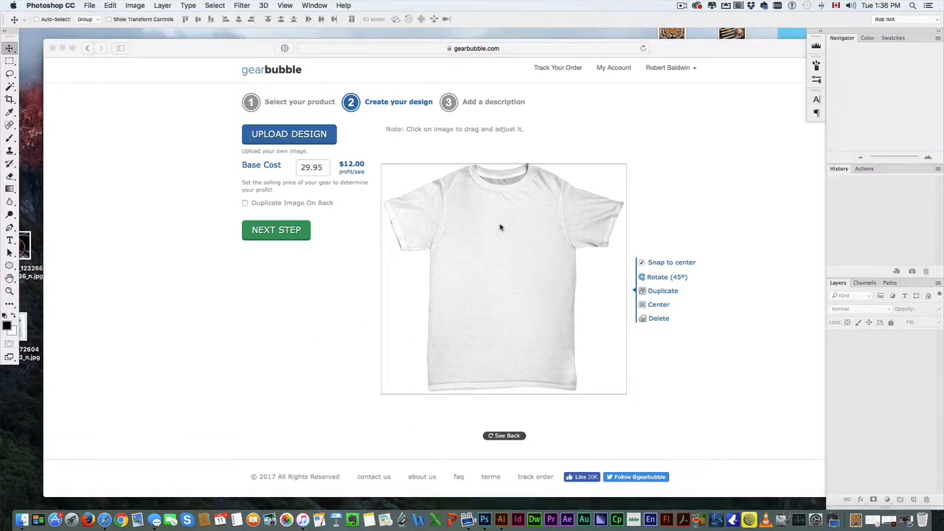
{"action": "key", "text": "super+o"}
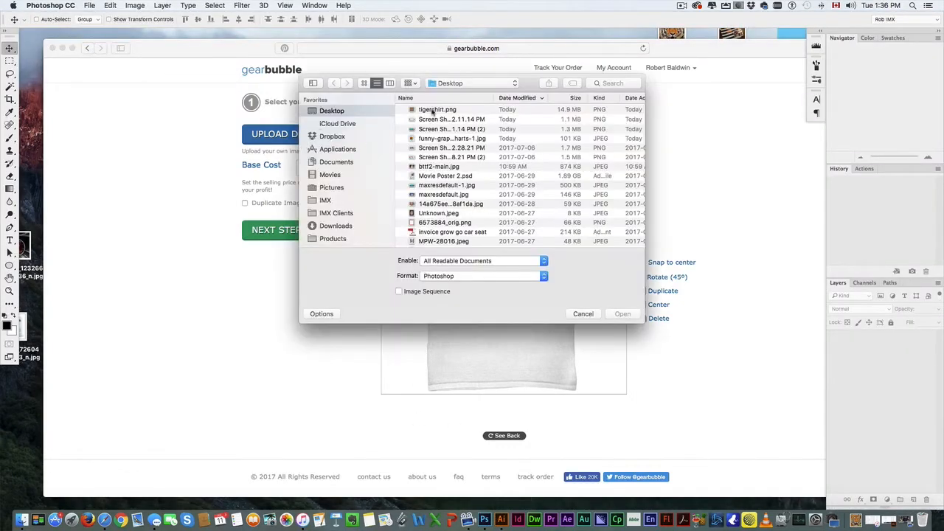
{"action": "left_click", "coordinate": [440, 120]}
{"action": "double_click", "coordinate": [442, 121]}
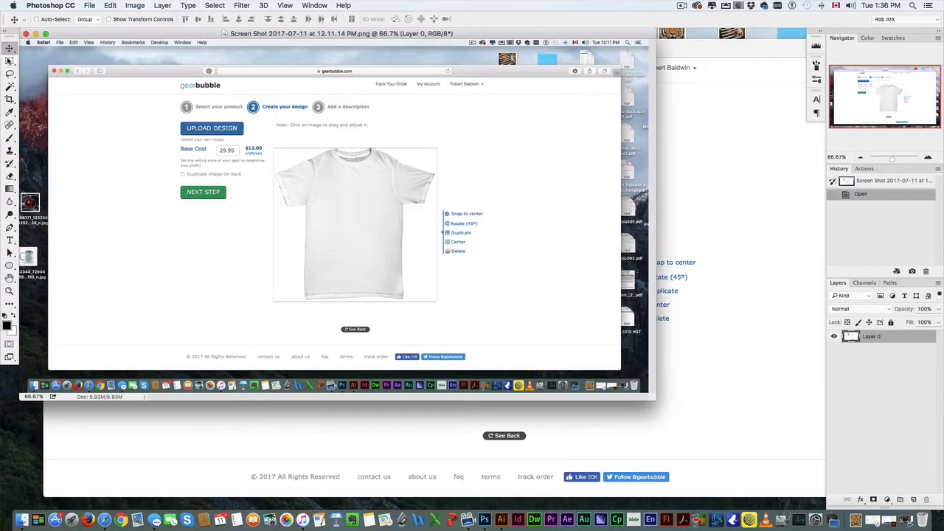
{"action": "key", "text": "m"}
{"action": "left_click_drag", "start_coordinate": [274, 146], "coordinate": [435, 302]}
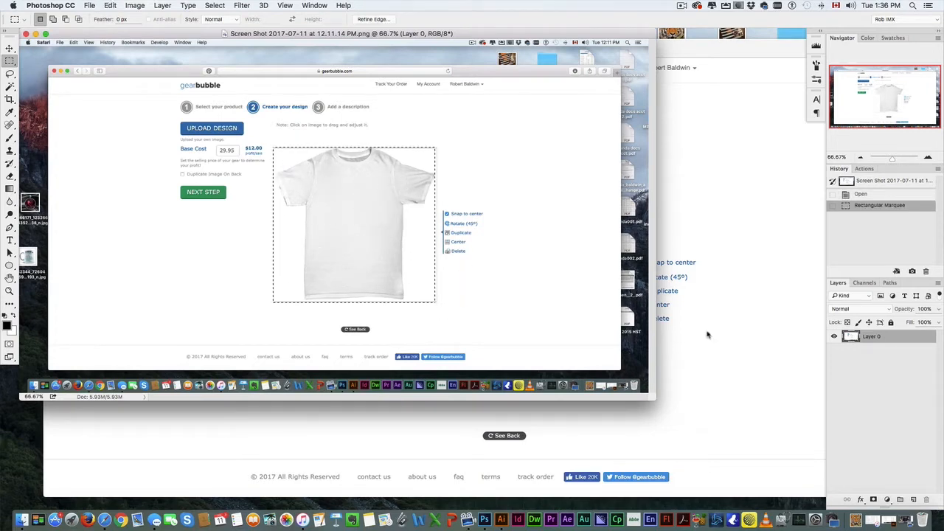
Create a new 3000 by 3000 pixel RGB document at 72 pixels/inch with a white background.
{"action": "key", "text": "super+n"}
{"action": "left_click_drag", "start_coordinate": [377, 279], "coordinate": [398, 177]}
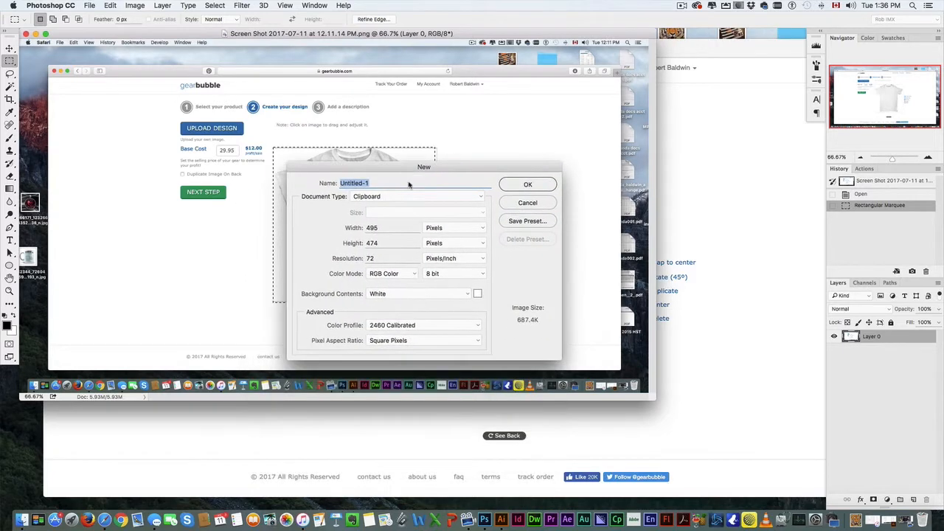
{"action": "left_click", "coordinate": [391, 227]}
{"action": "type", "text": "3000"}
{"action": "key", "text": "Tab"}
{"action": "type", "text": "3000"}
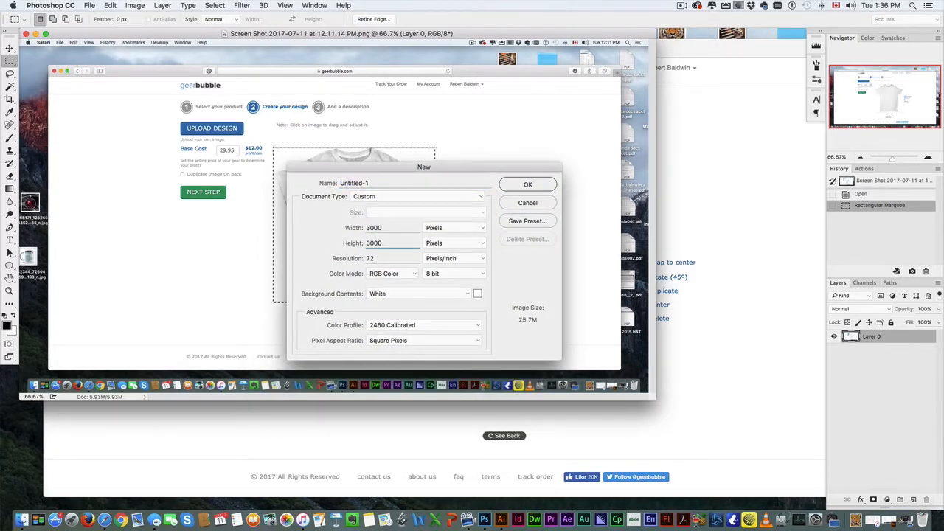
{"action": "left_click", "coordinate": [527, 185]}
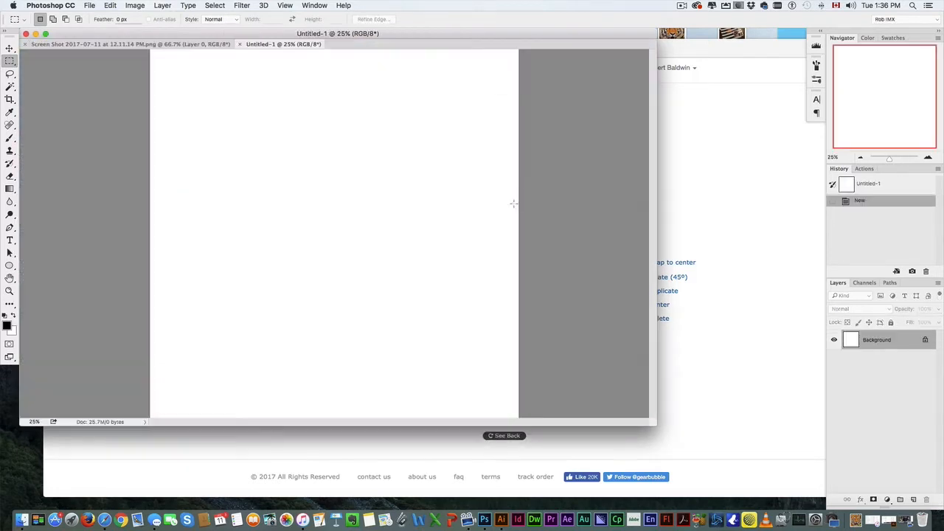
Paste the copied T-shirt image into the new document and scale it up to fill the canvas width.
{"action": "left_click_drag", "start_coordinate": [658, 424], "coordinate": [800, 483]}
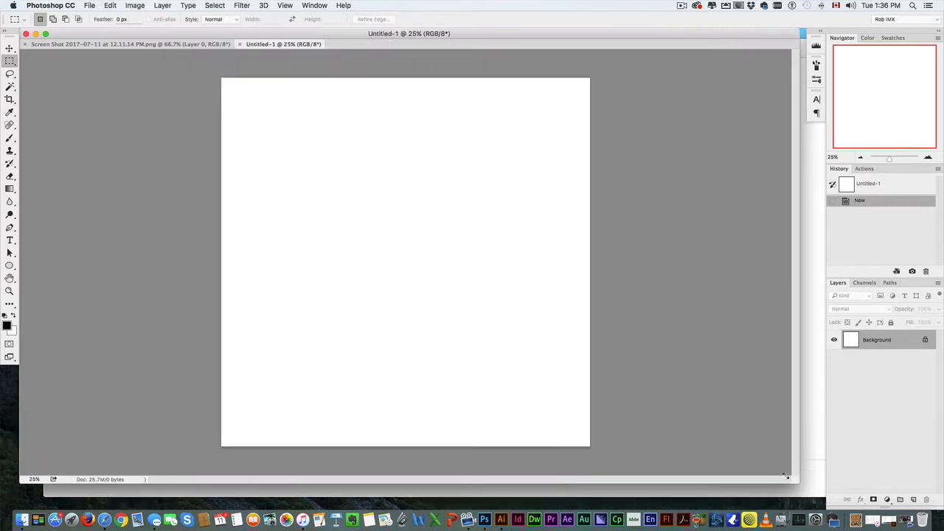
{"action": "key", "text": "super+v"}
{"action": "key", "text": "super+t"}
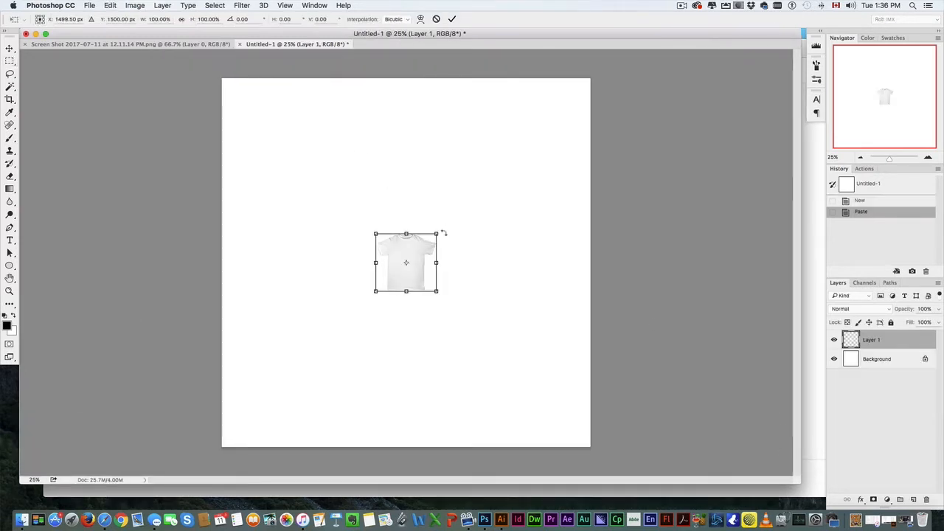
{"action": "left_click_drag", "start_coordinate": [441, 230], "coordinate": [598, 97]}
{"action": "key", "text": "Return"}
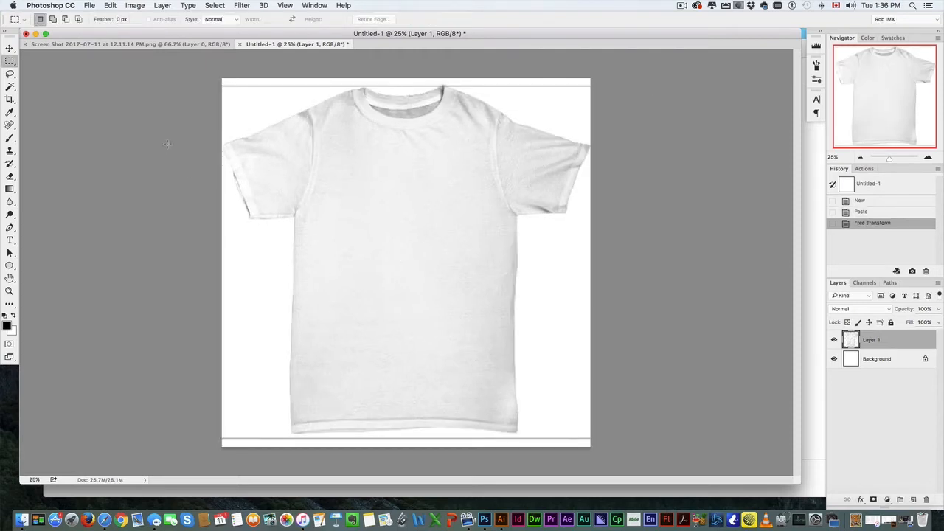
Select thin strips along the canvas's upper and lower edges and clear them to remove the shirt image's border lines.
{"action": "left_click", "coordinate": [10, 86]}
{"action": "left_click", "coordinate": [9, 60]}
{"action": "left_click_drag", "start_coordinate": [221, 77], "coordinate": [606, 86]}
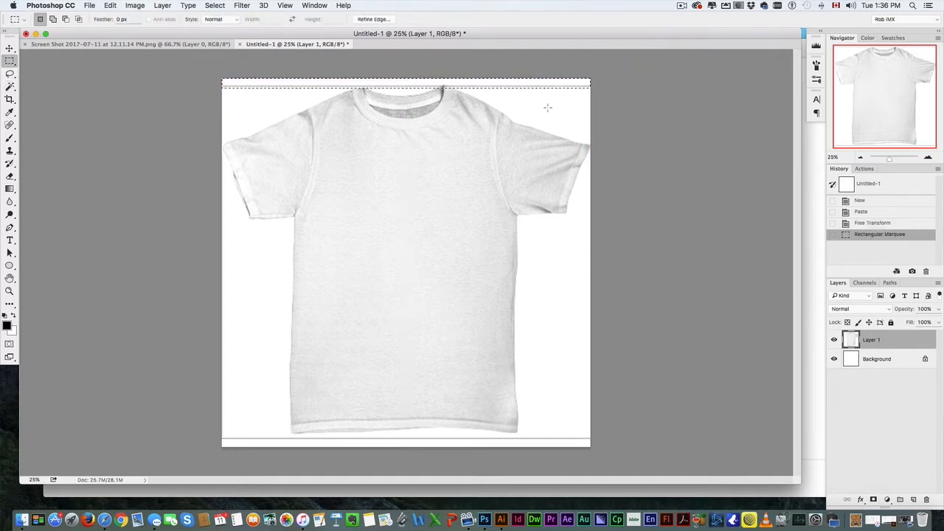
{"action": "key", "text": "Up"}
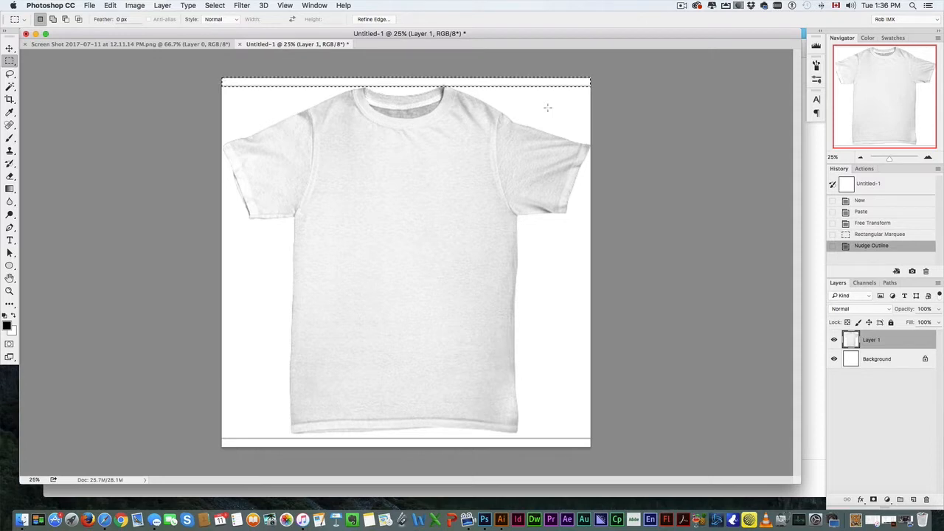
{"action": "key", "text": "alt"}
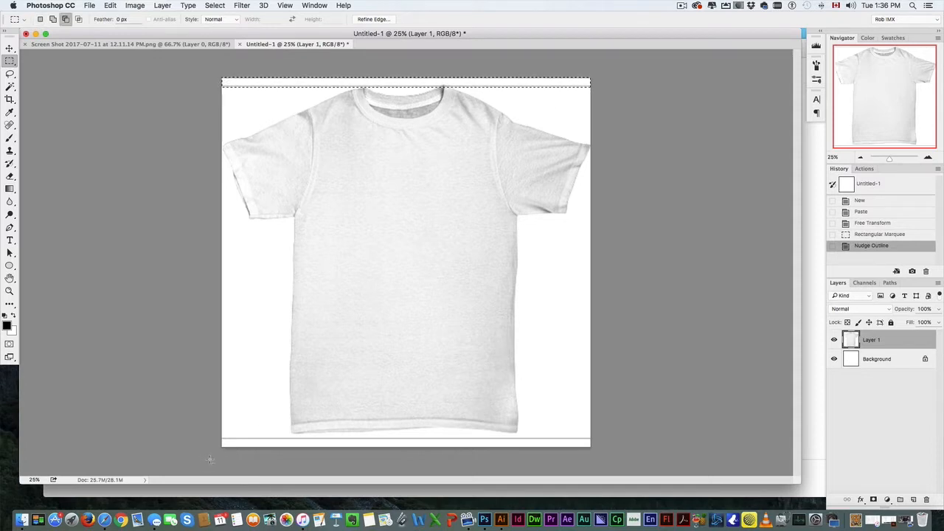
{"action": "left_click_drag", "start_coordinate": [307, 446], "coordinate": [306, 445]}
{"action": "key", "text": "shift"}
{"action": "left_click_drag", "start_coordinate": [222, 448], "coordinate": [644, 433]}
{"action": "key", "text": "Delete"}
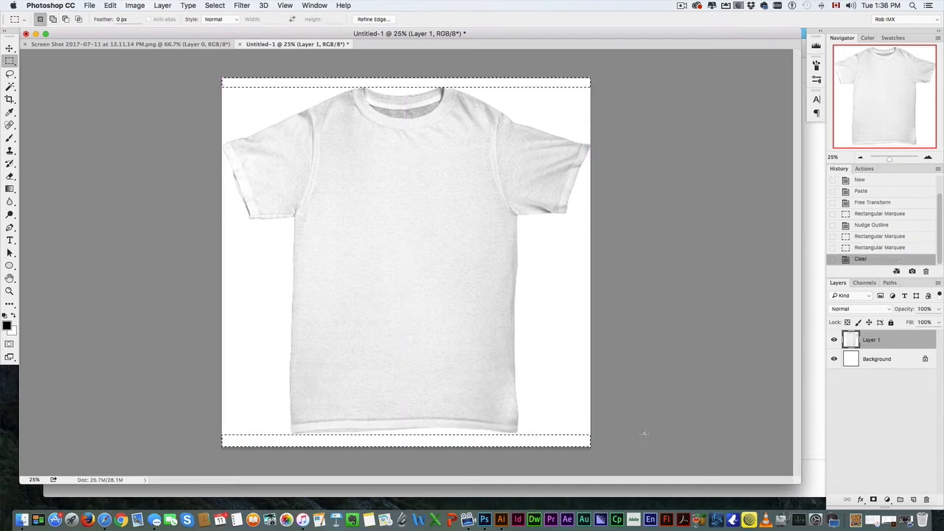
Select the white area around the shirt with the Magic Wand, clean up the selection at the left sleeve with the Lasso, and delete it.
{"action": "left_click", "coordinate": [11, 86]}
{"action": "key", "text": "ctrl+d"}
{"action": "left_click", "coordinate": [279, 104]}
{"action": "left_click", "coordinate": [514, 99]}
{"action": "left_click", "coordinate": [398, 96]}
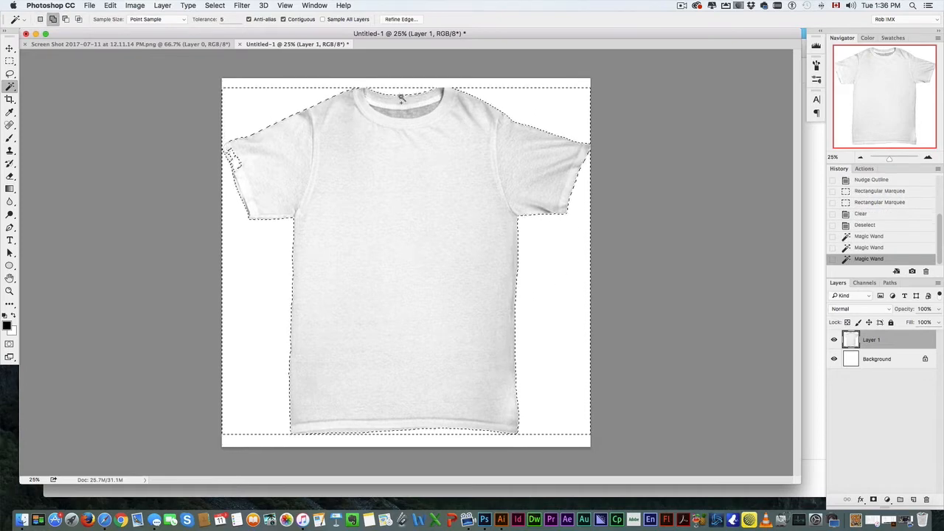
{"action": "key", "text": "l"}
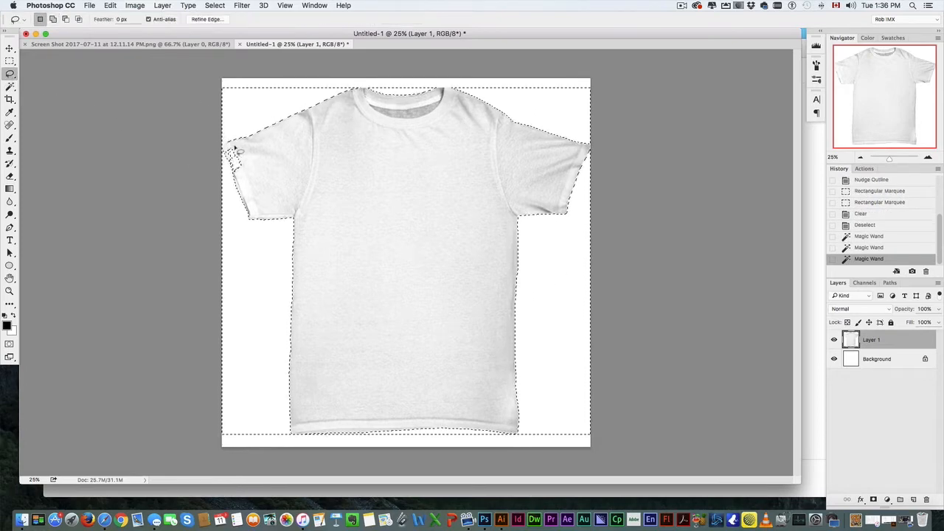
{"action": "key", "text": "shift"}
{"action": "mouse_move", "coordinate": [246, 149]}
{"action": "left_mouse_down"}
{"action": "mouse_move", "coordinate": [246, 177]}
{"action": "mouse_move", "coordinate": [240, 156]}
{"action": "mouse_move", "coordinate": [226, 156]}
{"action": "mouse_move", "coordinate": [236, 176]}
{"action": "mouse_move", "coordinate": [244, 152]}
{"action": "left_mouse_up"}
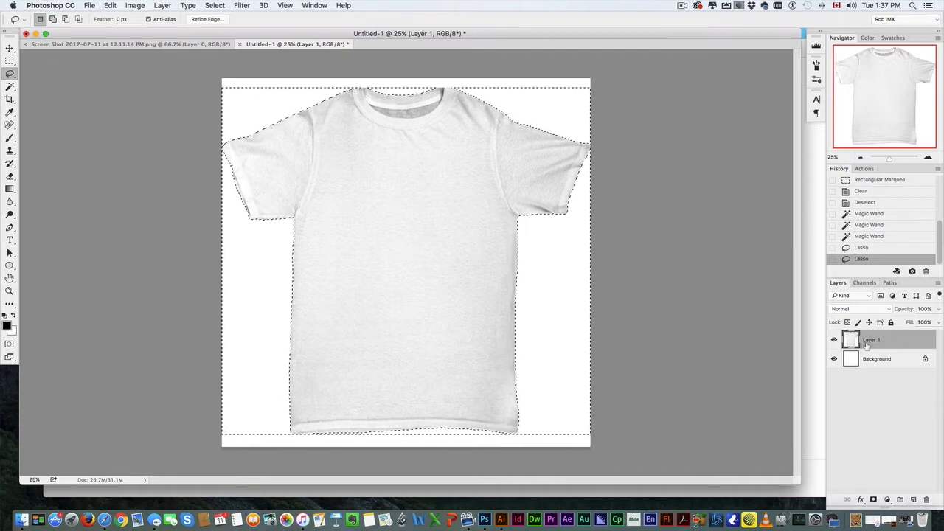
{"action": "key", "text": "Delete"}
{"action": "key", "text": "super+d"}
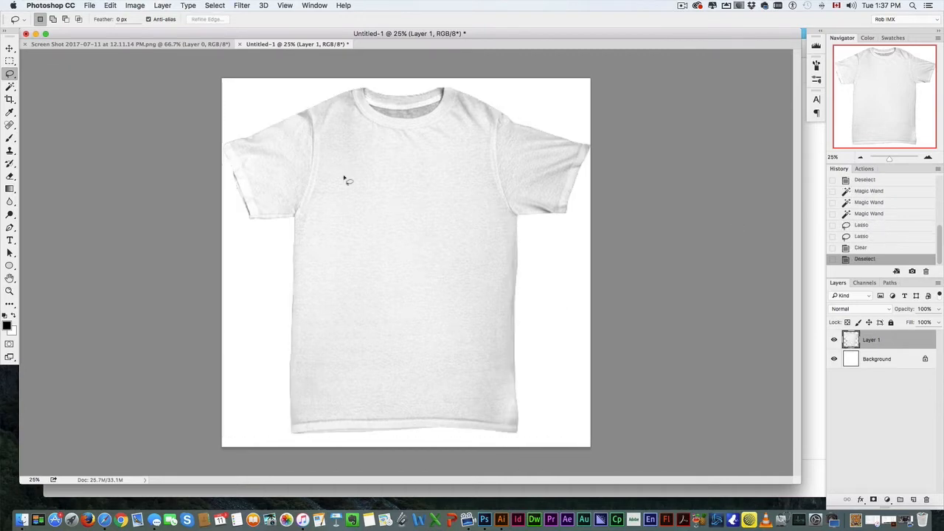
Add a new layer filled with black and cut the shirt's shape out of it using Layer 1's outline.
{"action": "left_click", "coordinate": [914, 500]}
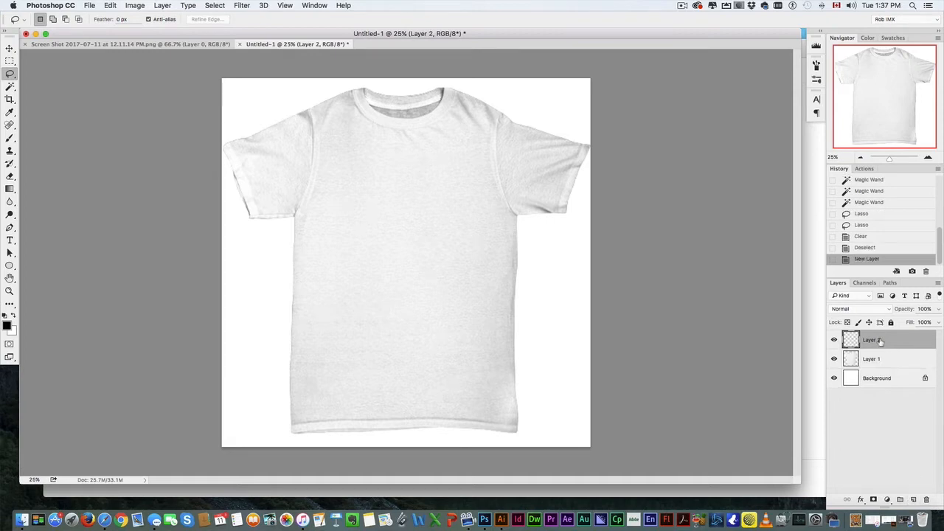
{"action": "key", "text": "alt+BackSpace"}
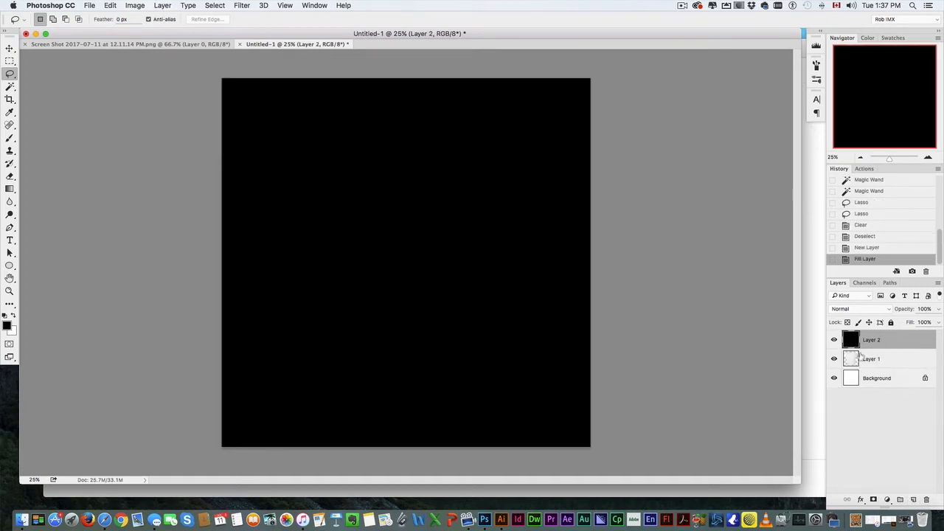
{"action": "left_click", "coordinate": [852, 359], "text": "super"}
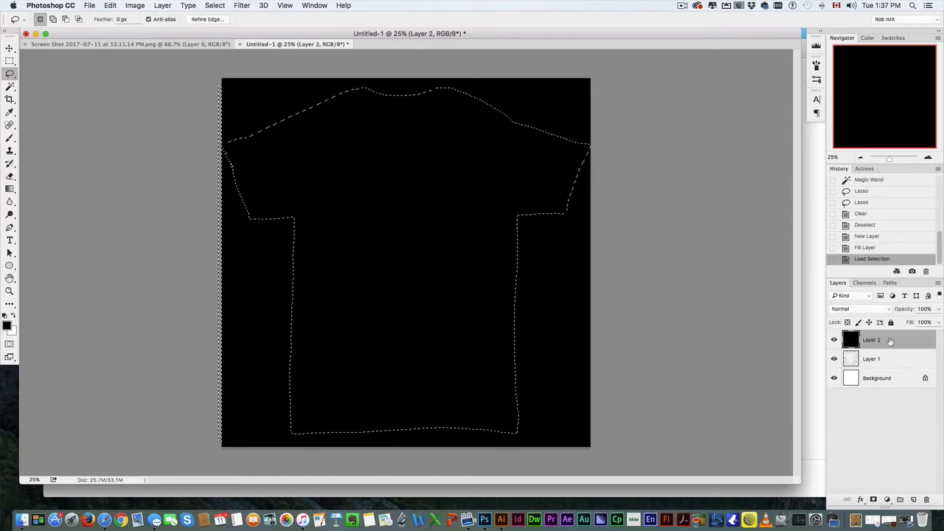
{"action": "key", "text": "BackSpace"}
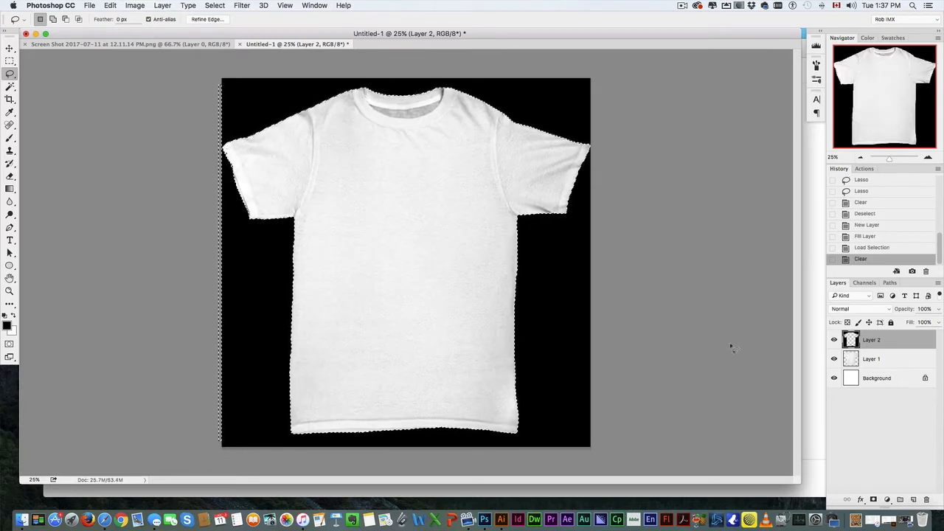
Delete the original T-shirt layer, Layer 1, and clear the selection.
{"action": "left_click", "coordinate": [890, 361]}
{"action": "left_click_drag", "start_coordinate": [890, 365], "coordinate": [926, 499]}
{"action": "key", "text": "super+d"}
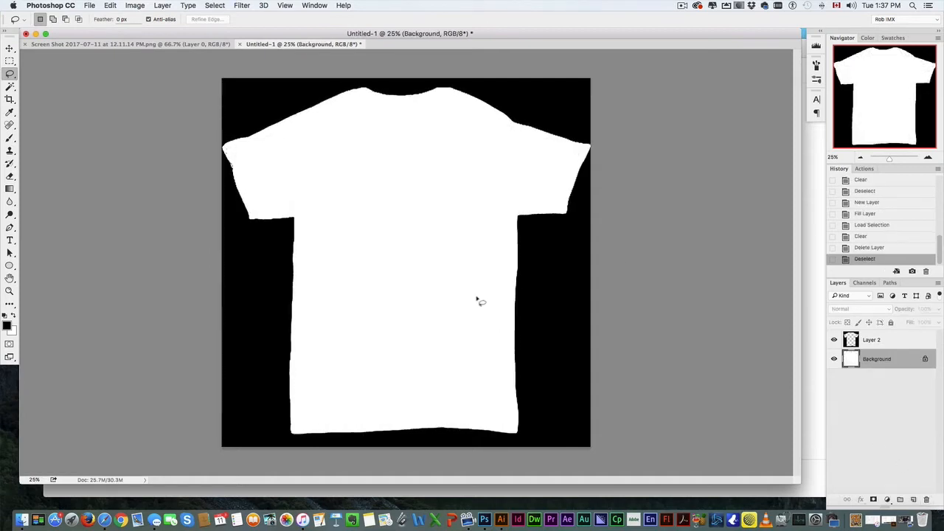
Toggle the visibility of the black shirt-cutout layer and leave it hidden.
{"action": "left_click", "coordinate": [878, 340]}
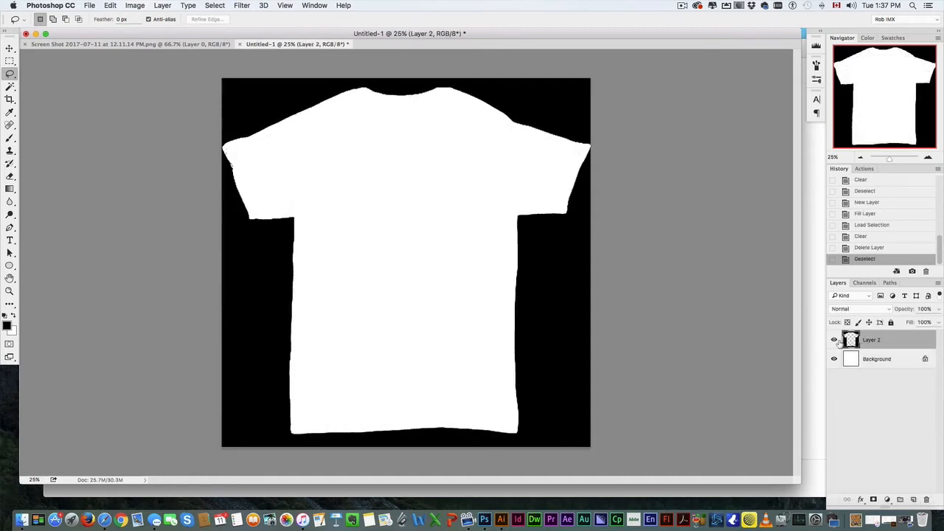
{"action": "left_click", "coordinate": [834, 340]}
{"action": "left_click", "coordinate": [834, 340]}
{"action": "left_click", "coordinate": [834, 340]}
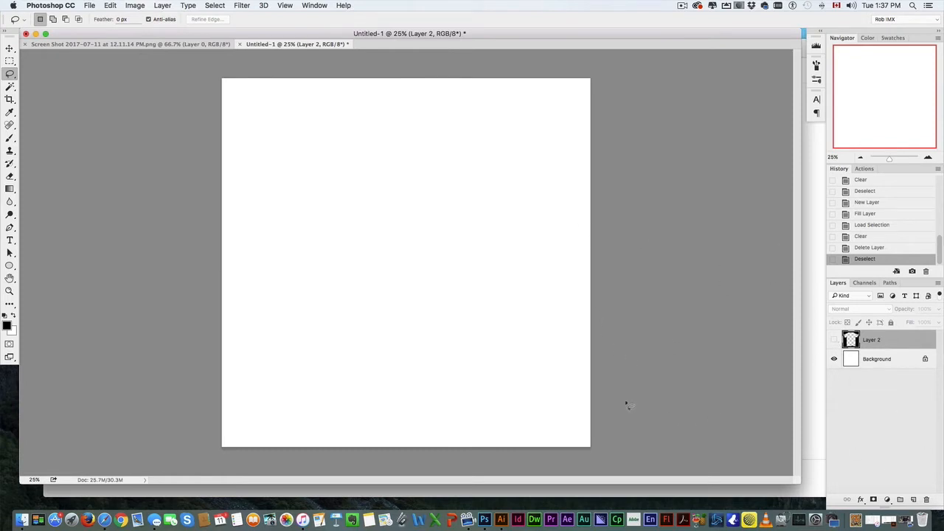
Place the tiger-1342385 image from the desktop into the document and scale it up to cover the whole canvas.
{"action": "key", "text": "v"}
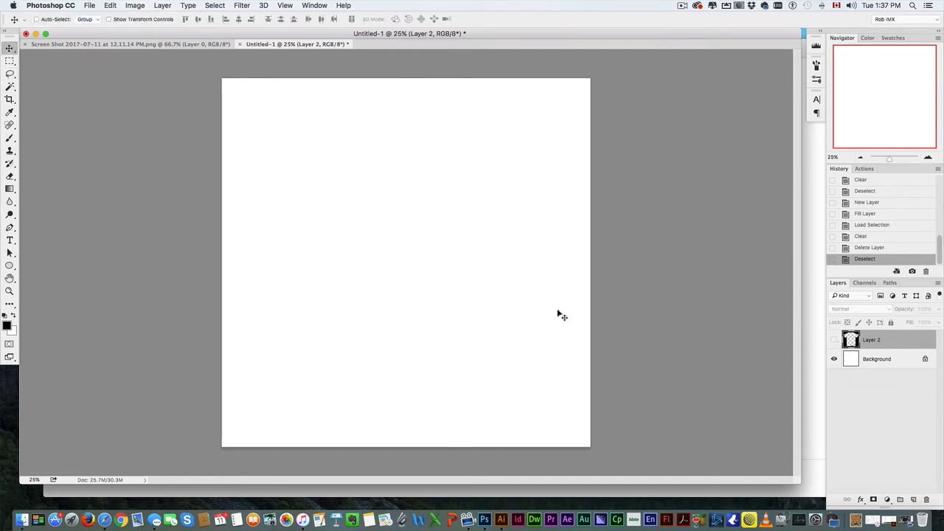
{"action": "left_click", "coordinate": [855, 520]}
{"action": "left_click_drag", "start_coordinate": [882, 331], "coordinate": [418, 287]}
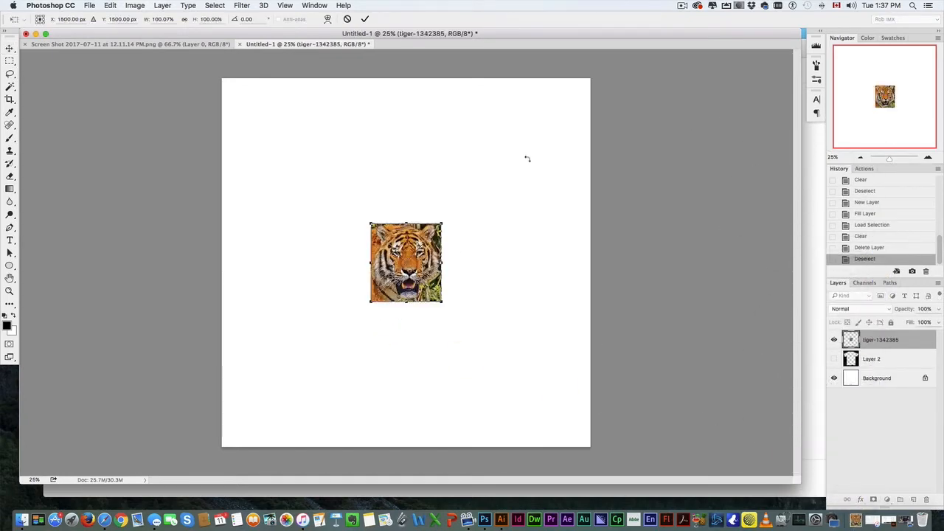
{"action": "left_click_drag", "start_coordinate": [442, 222], "coordinate": [643, 100]}
{"action": "key", "text": "Return"}
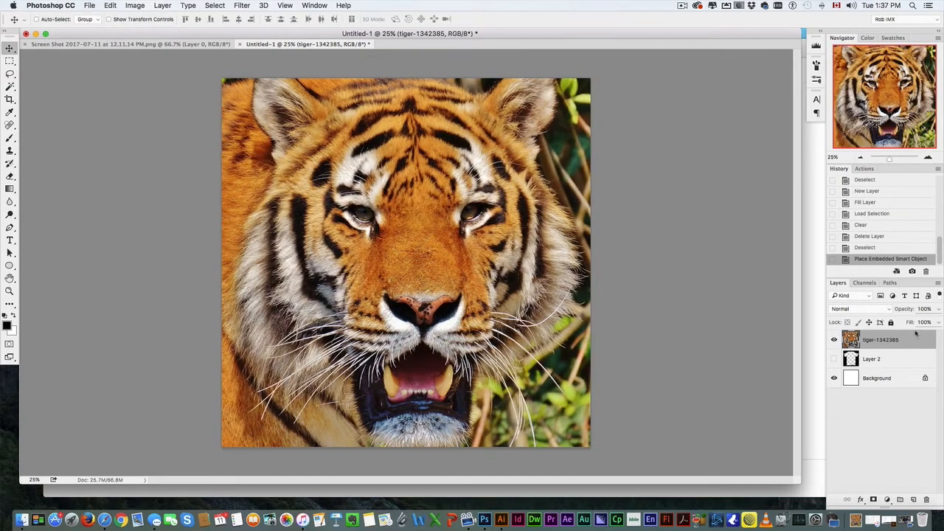
Put the tiger layer beneath the redisplayed shirt-cutout layer and shift the tiger slightly up and left within the shirt shape.
{"action": "left_click_drag", "start_coordinate": [882, 344], "coordinate": [854, 371]}
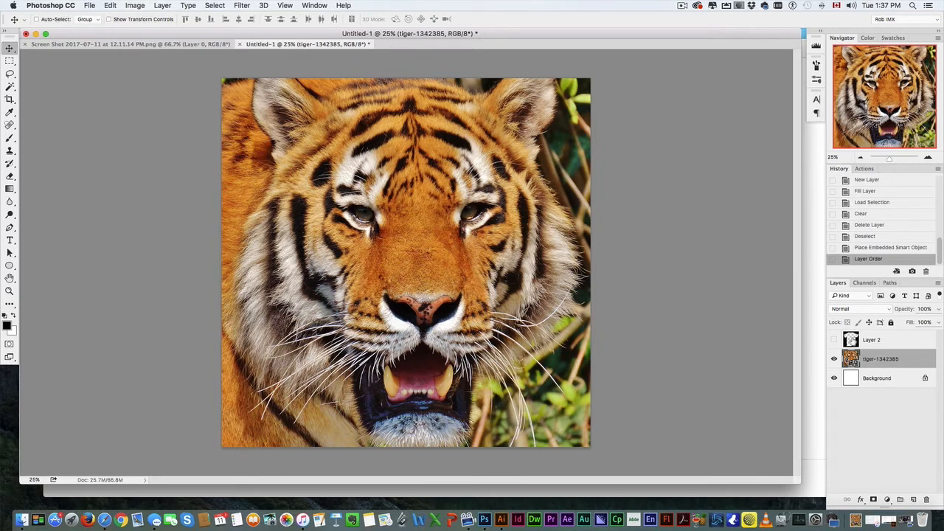
{"action": "left_click", "coordinate": [834, 340]}
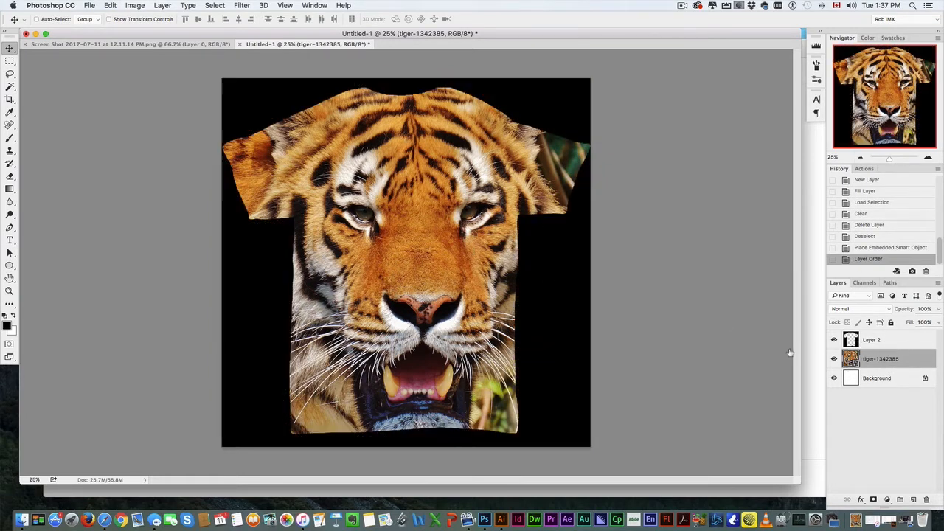
{"action": "left_click_drag", "start_coordinate": [409, 304], "coordinate": [400, 282]}
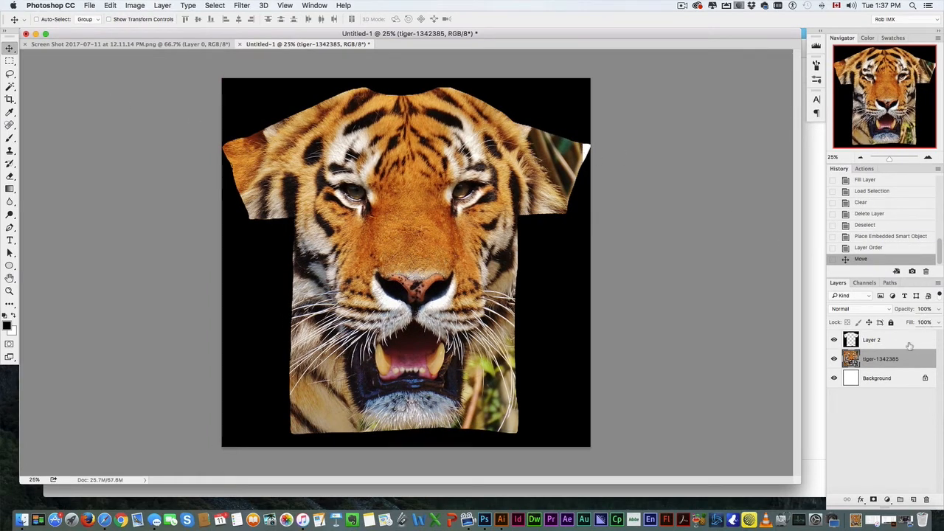
Rasterize the tiger layer and stretch its section at the right sleeve outward to fill the white gap at the canvas edge.
{"action": "right_click", "coordinate": [895, 360]}
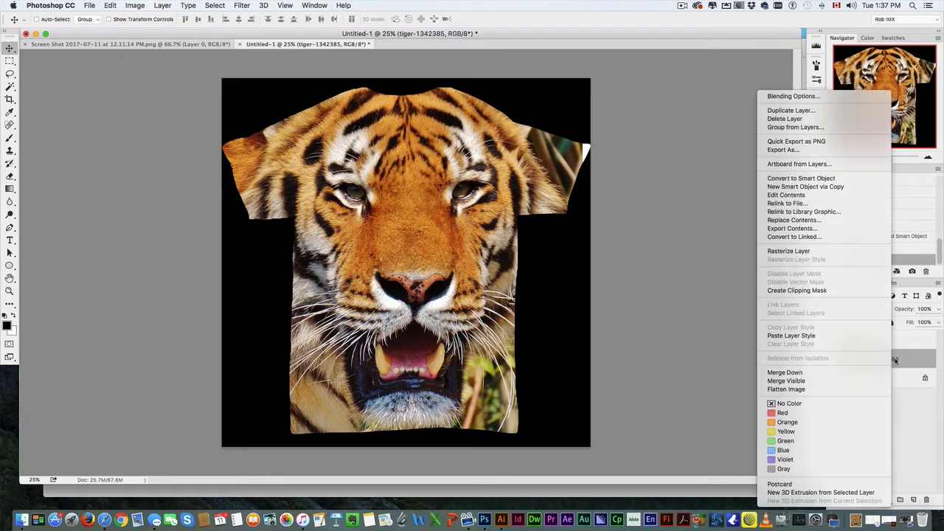
{"action": "left_click", "coordinate": [763, 251]}
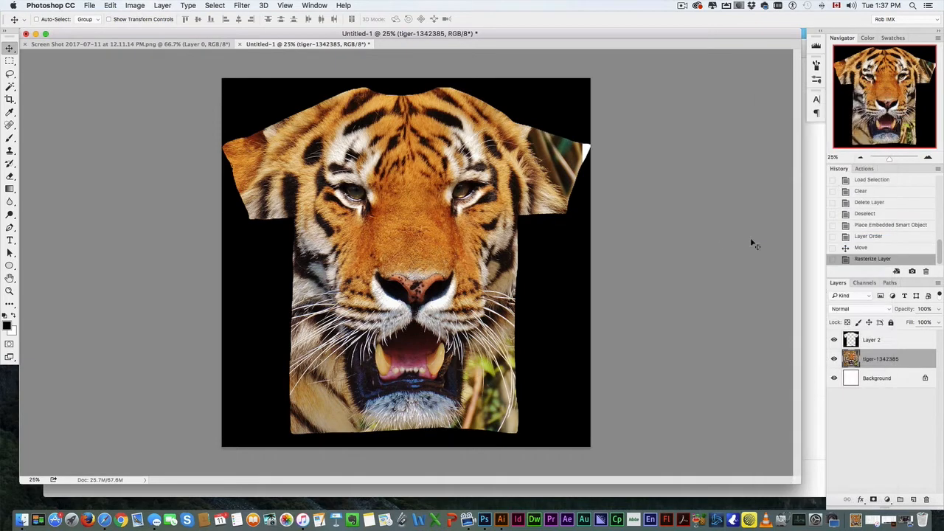
{"action": "left_click", "coordinate": [9, 61]}
{"action": "left_click_drag", "start_coordinate": [522, 106], "coordinate": [580, 258]}
{"action": "key", "text": "ctrl+t"}
{"action": "left_click_drag", "start_coordinate": [581, 183], "coordinate": [587, 183]}
{"action": "key", "text": "Return"}
{"action": "key", "text": "ctrl+d"}
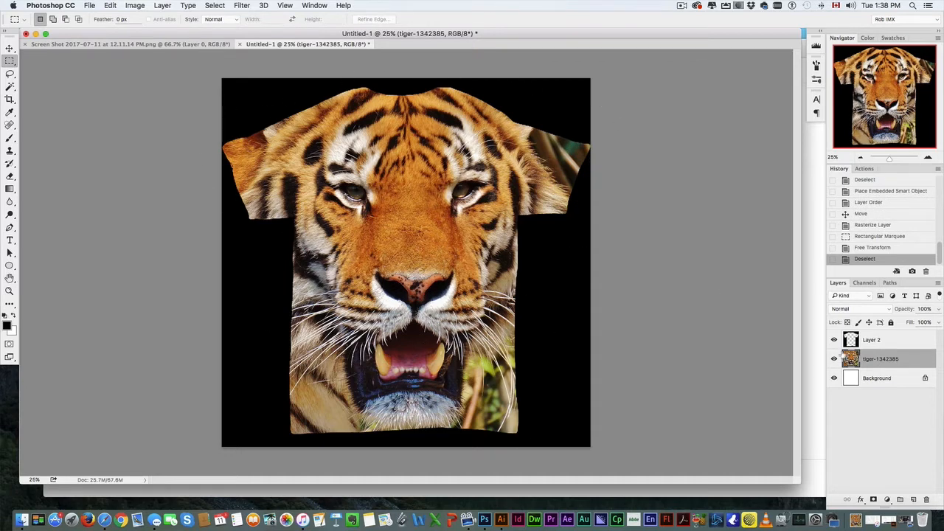
Hide the black shirt-cutout layer and save the tiger design to the desktop as a PNG copy named tigershirt1.
{"action": "left_click", "coordinate": [833, 340]}
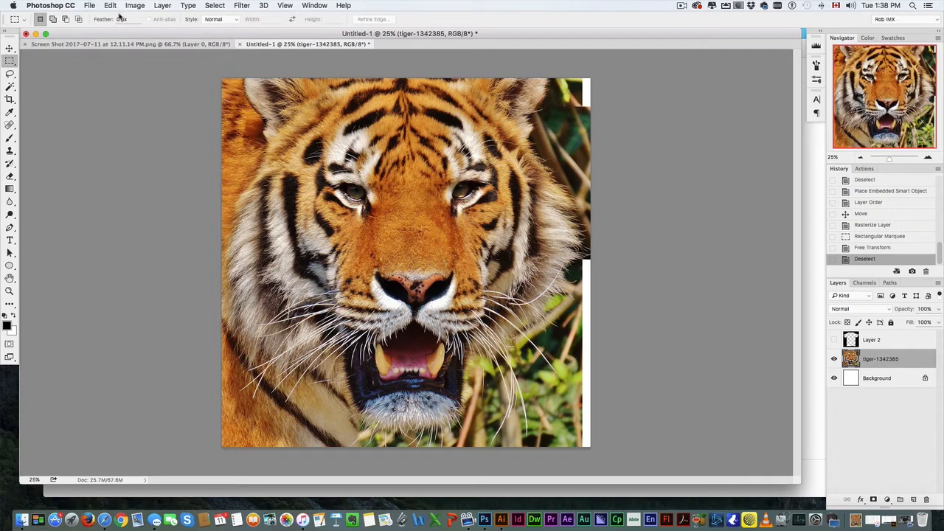
{"action": "left_click", "coordinate": [90, 5]}
{"action": "left_click", "coordinate": [117, 107]}
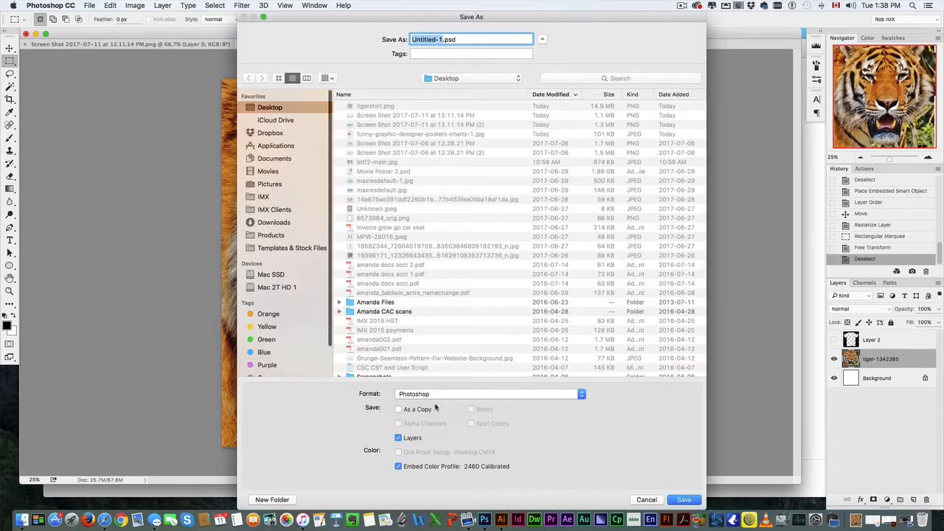
{"action": "left_click", "coordinate": [426, 396]}
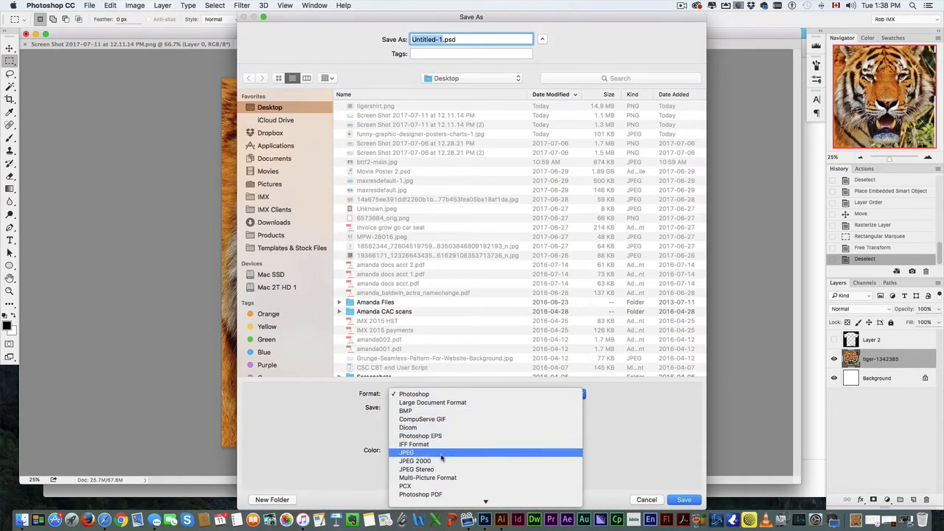
{"action": "mouse_move", "coordinate": [442, 498]}
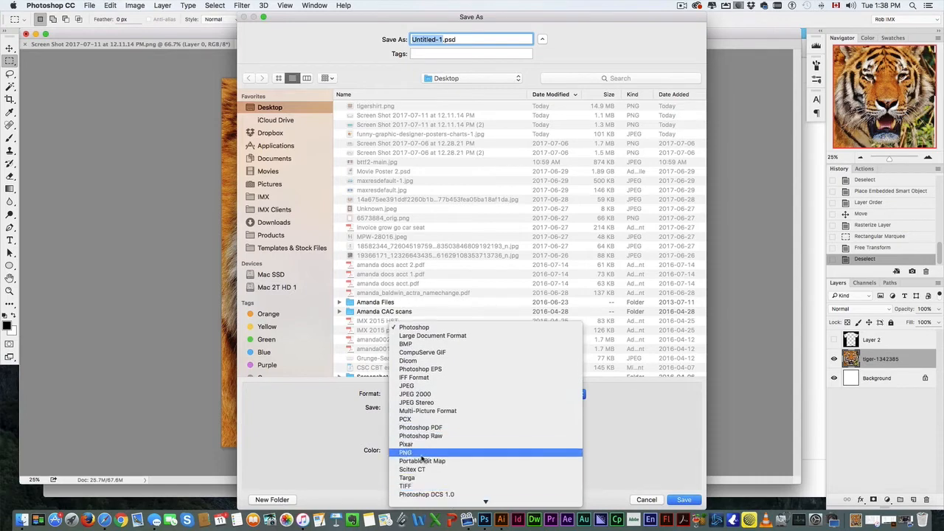
{"action": "left_click", "coordinate": [422, 453]}
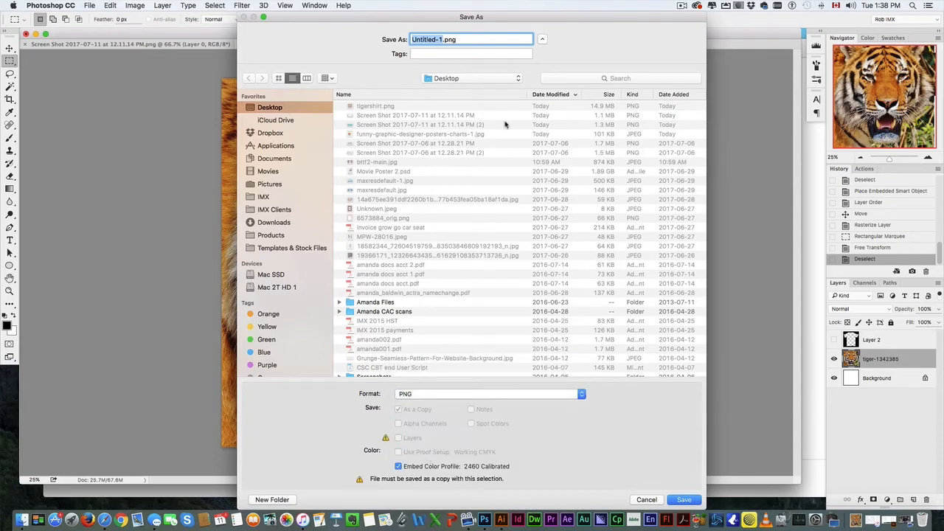
{"action": "type", "text": "tigershirt1"}
{"action": "key", "text": "Return"}
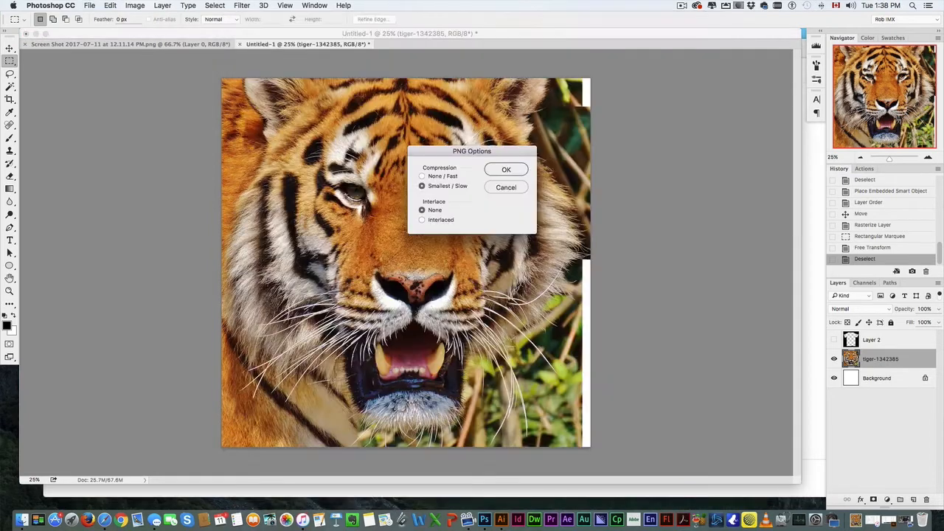
{"action": "left_click", "coordinate": [507, 170]}
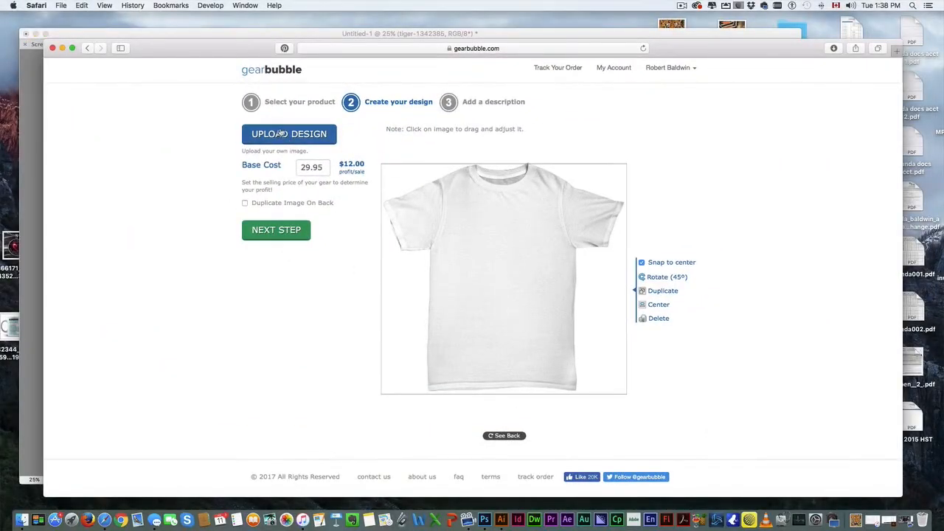
Switch to the GearBubble design page in Safari and upload tigershirt1.png as the shirt's graphic.
{"action": "left_click", "coordinate": [282, 134]}
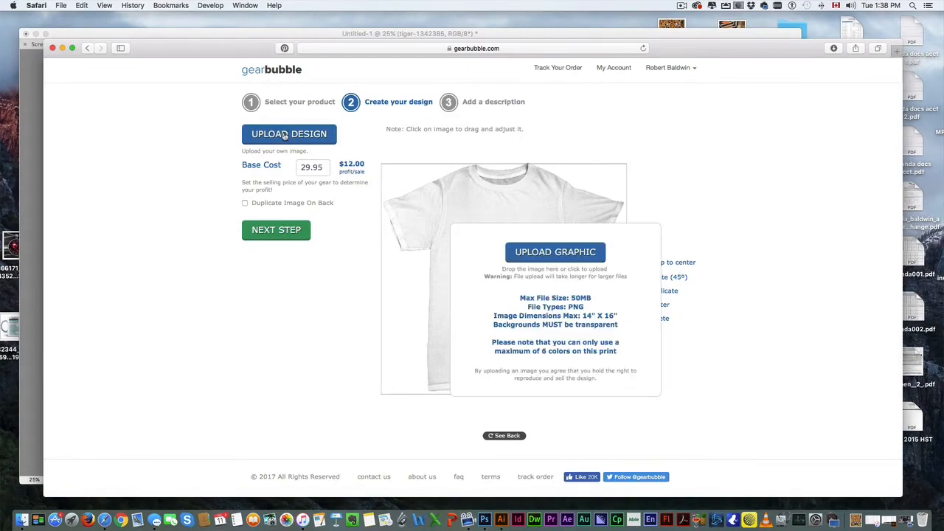
{"action": "left_click", "coordinate": [550, 253]}
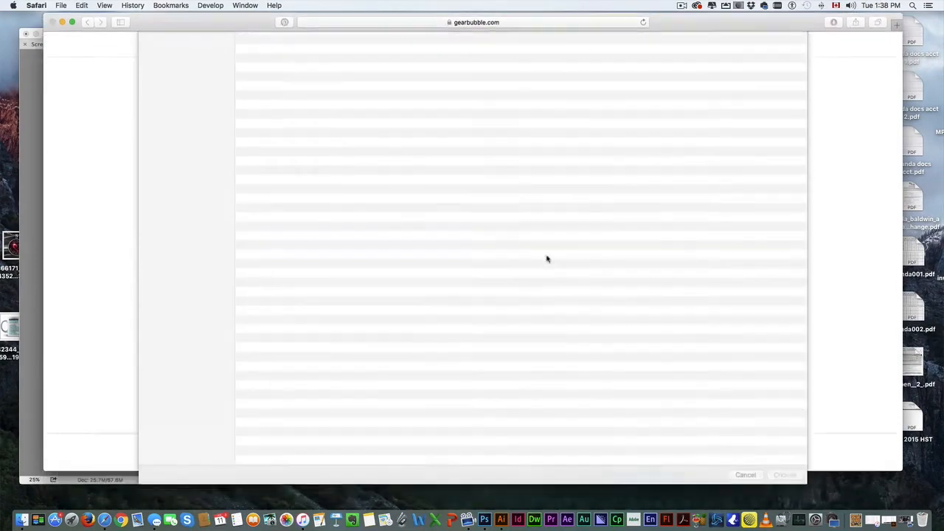
{"action": "double_click", "coordinate": [290, 66]}
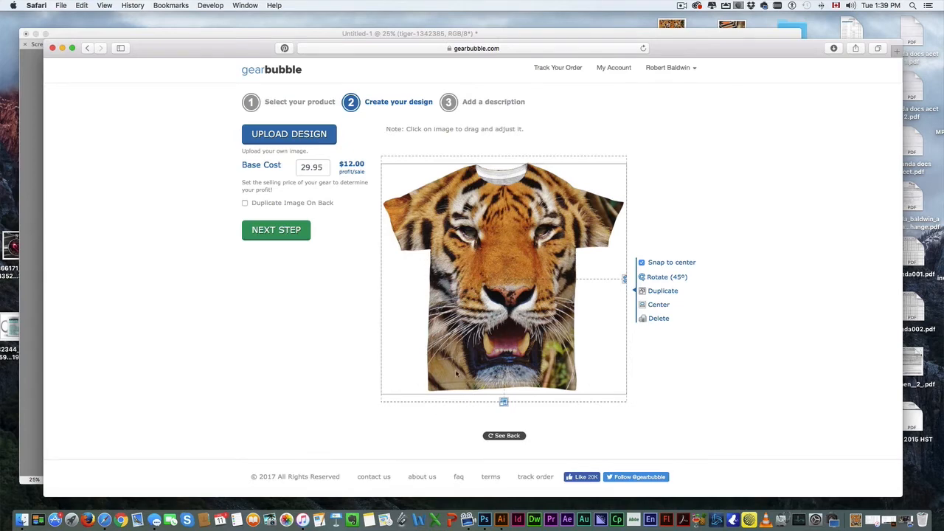
Check both sides of the shirt, enable duplicating the image on the back, and show the back side.
{"action": "left_click", "coordinate": [513, 437]}
{"action": "left_click", "coordinate": [516, 437]}
{"action": "left_click", "coordinate": [517, 436]}
{"action": "left_click", "coordinate": [518, 437]}
{"action": "left_click", "coordinate": [245, 203]}
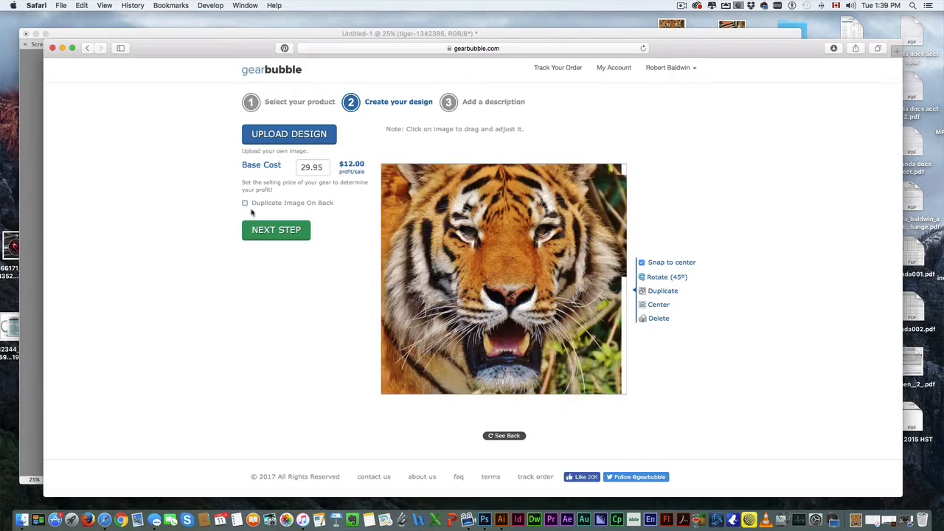
{"action": "left_click", "coordinate": [505, 436]}
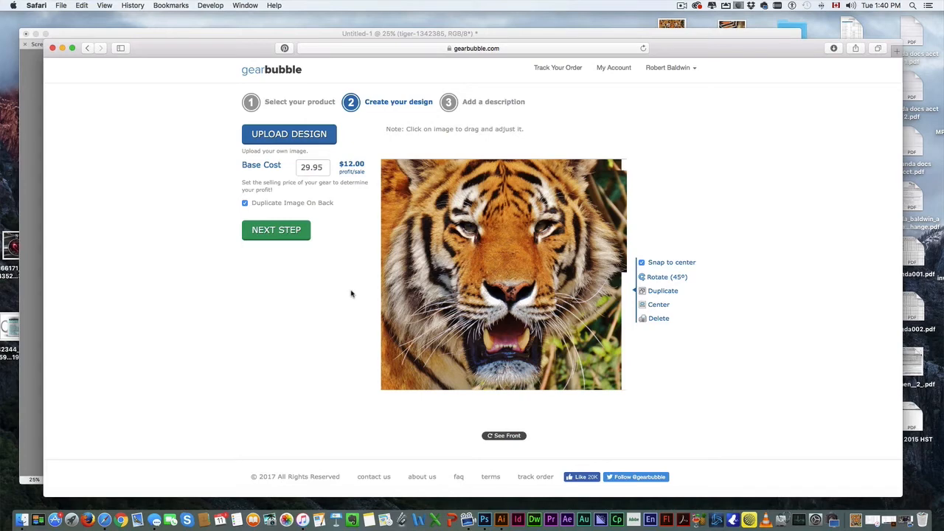
Set the shirt's selling price to 35 and proceed to the campaign description stage.
{"action": "left_click_drag", "start_coordinate": [324, 168], "coordinate": [241, 167]}
{"action": "type", "text": "35"}
{"action": "left_click", "coordinate": [346, 230]}
{"action": "left_click", "coordinate": [288, 236]}
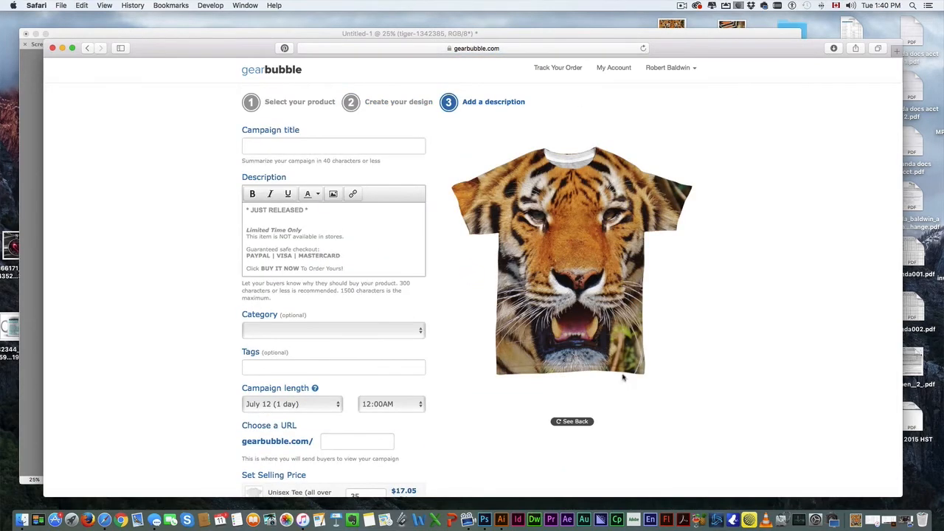
Compare the front and back previews of the finished tiger shirt.
{"action": "left_click", "coordinate": [577, 426]}
{"action": "left_click", "coordinate": [579, 426]}
{"action": "left_click", "coordinate": [579, 426]}
{"action": "left_click", "coordinate": [580, 428]}
{"action": "left_click", "coordinate": [578, 426]}
Enter "Tiger Shirt" as the campaign title and choose Animals as its category.
{"action": "left_click", "coordinate": [280, 133]}
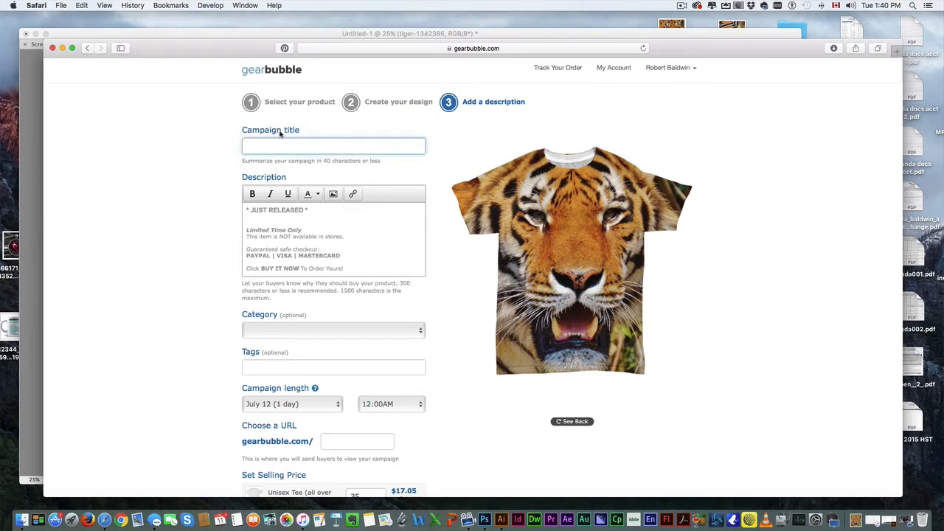
{"action": "type", "text": "Tiger Shirt"}
{"action": "left_click", "coordinate": [286, 330]}
{"action": "left_click", "coordinate": [283, 343]}
Add the tag "tiger" and set the campaign length to July 13 (2 days).
{"action": "left_click", "coordinate": [263, 368]}
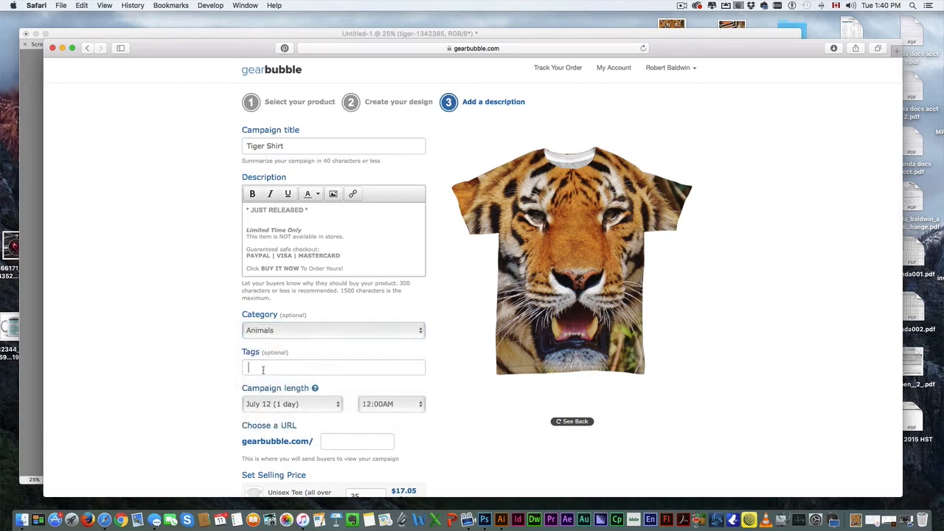
{"action": "type", "text": "tiger"}
{"action": "key", "text": "Return"}
{"action": "left_click", "coordinate": [315, 406]}
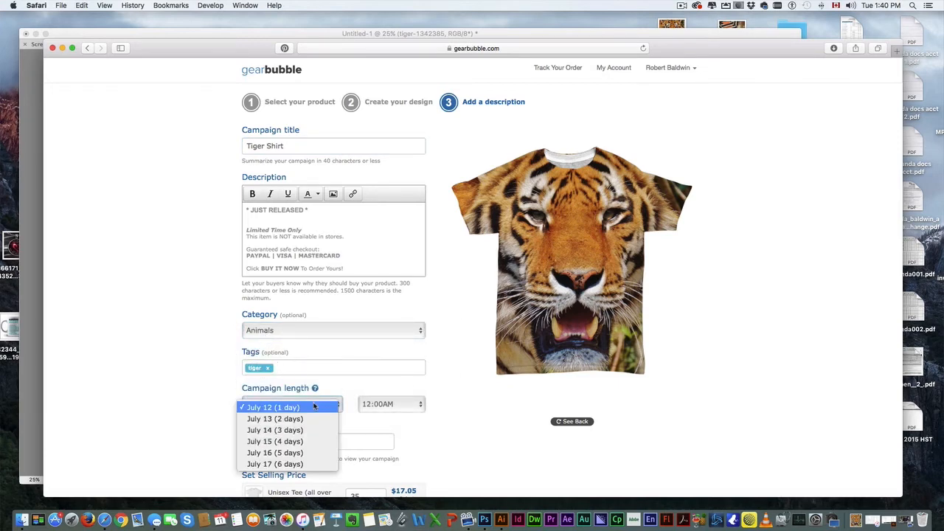
{"action": "left_click", "coordinate": [310, 418]}
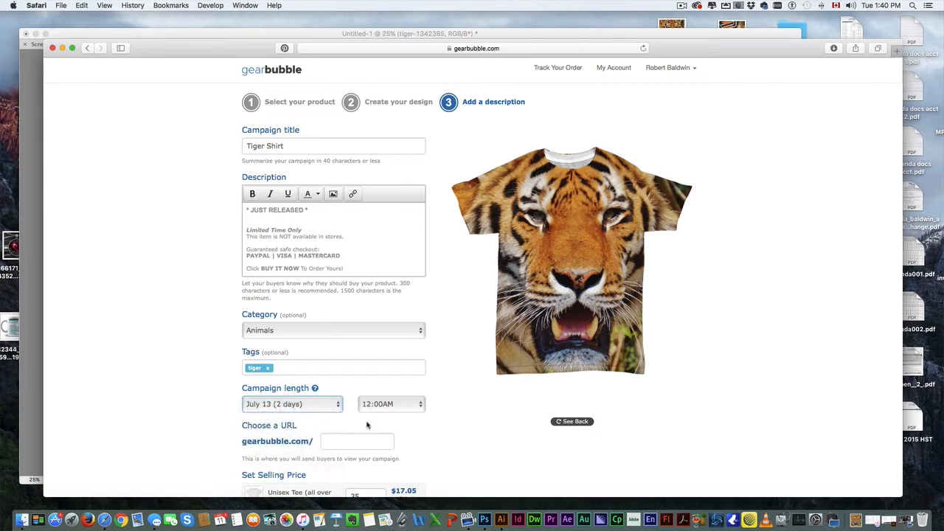
Enter "tigershirt1" as the ending of the campaign's gearbubble.com URL.
{"action": "scroll", "coordinate": [346, 390], "scroll_direction": "down", "scroll_amount": 3}
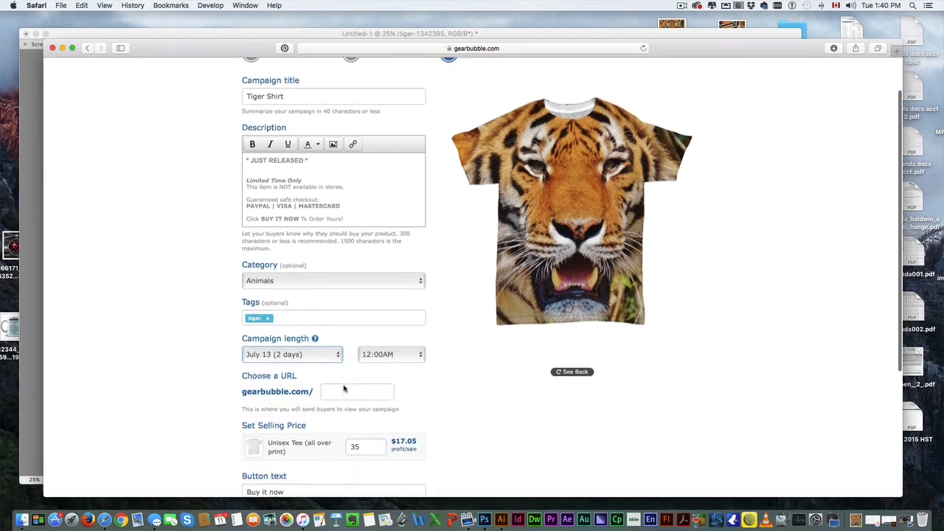
{"action": "left_click", "coordinate": [365, 378]}
{"action": "type", "text": "tig"}
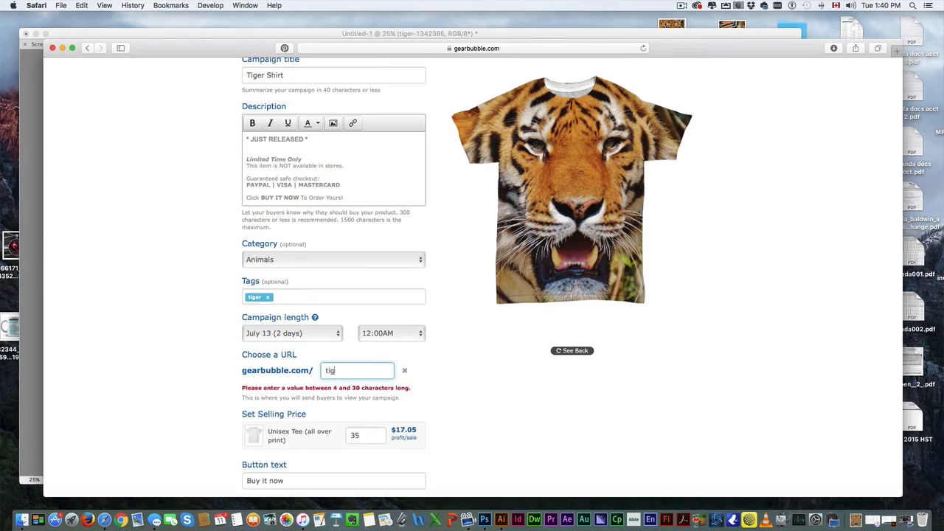
{"action": "type", "text": "ershirt1"}
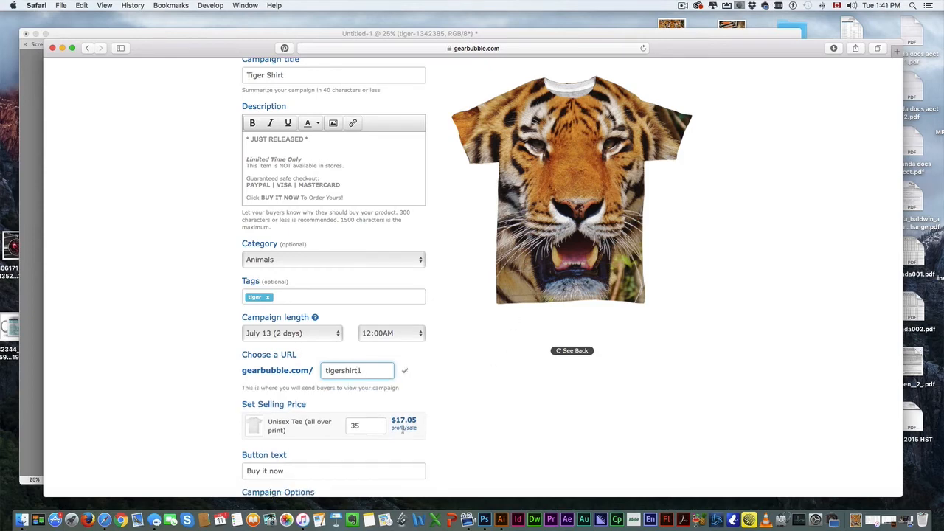
Review the remaining campaign settings, accept the terms of service and launch the campaign.
{"action": "left_click", "coordinate": [380, 429]}
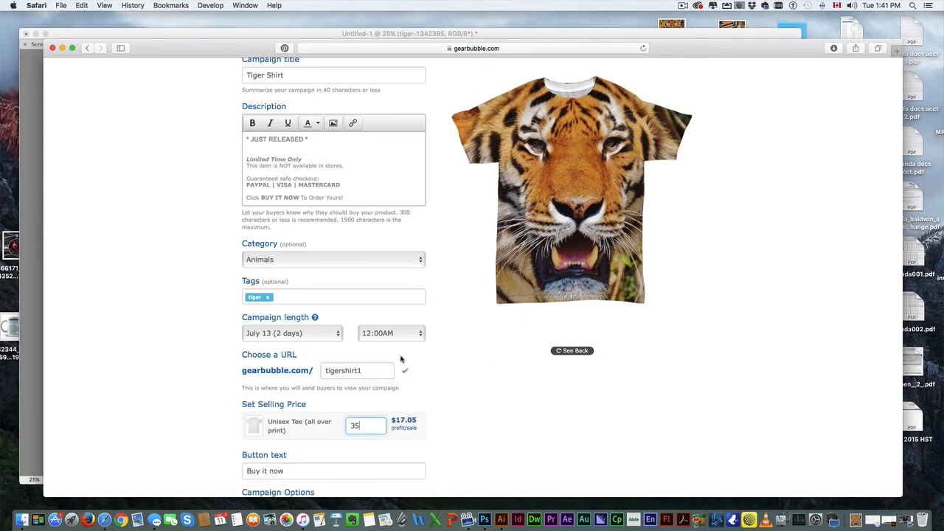
{"action": "scroll", "coordinate": [151, 390], "scroll_direction": "down", "scroll_amount": 2}
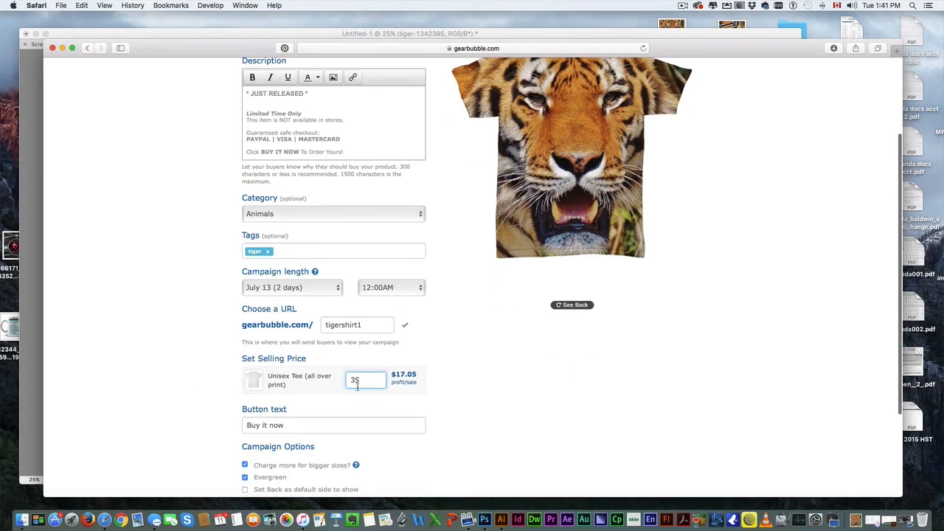
{"action": "scroll", "coordinate": [197, 413], "scroll_direction": "down", "scroll_amount": 3}
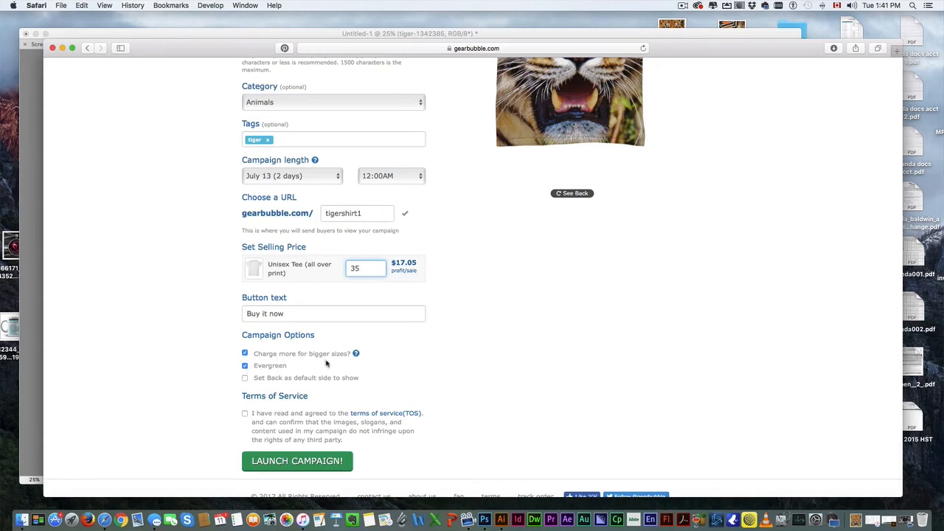
{"action": "left_click", "coordinate": [245, 414]}
{"action": "scroll", "coordinate": [185, 297], "scroll_direction": "up", "scroll_amount": 5}
{"action": "scroll", "coordinate": [244, 297], "scroll_direction": "down", "scroll_amount": 5}
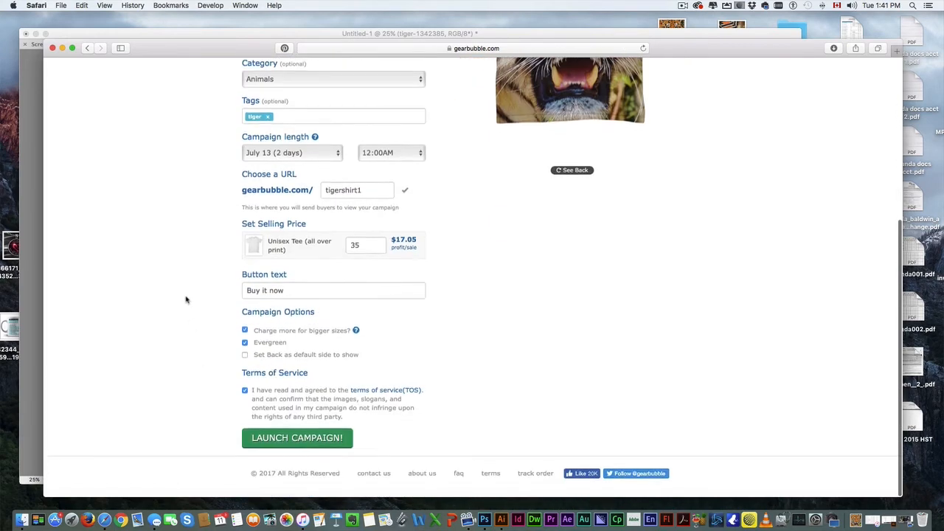
{"action": "left_click", "coordinate": [286, 449]}
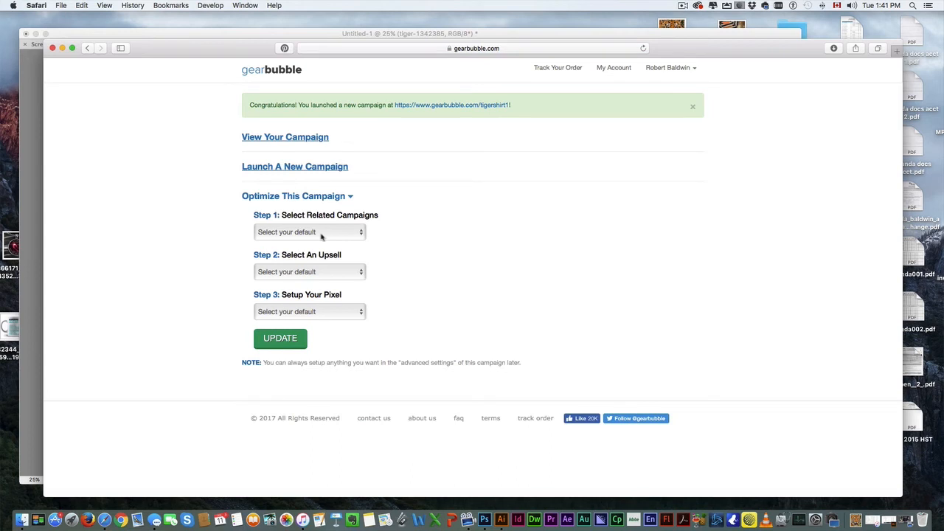
Select Main Pixel for the new campaign's pixel setup and update the campaign's settings.
{"action": "left_click", "coordinate": [314, 312]}
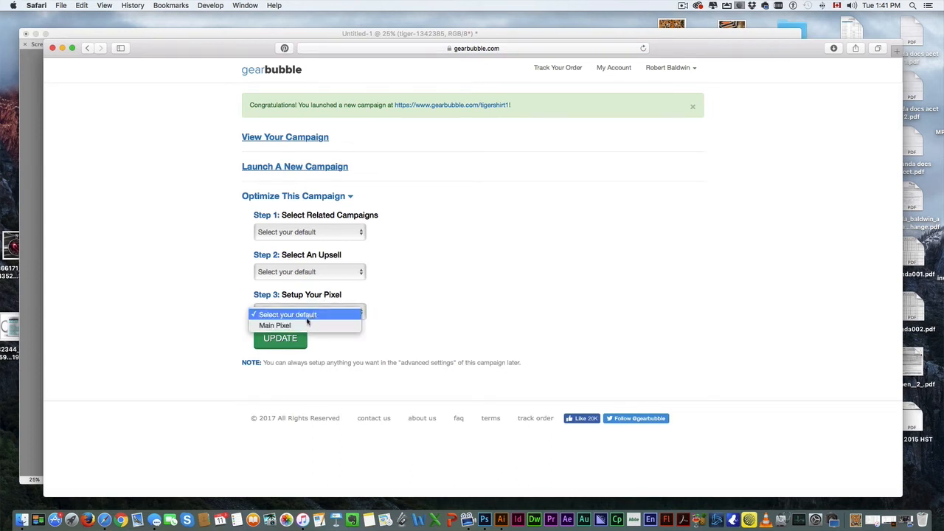
{"action": "left_click", "coordinate": [305, 325]}
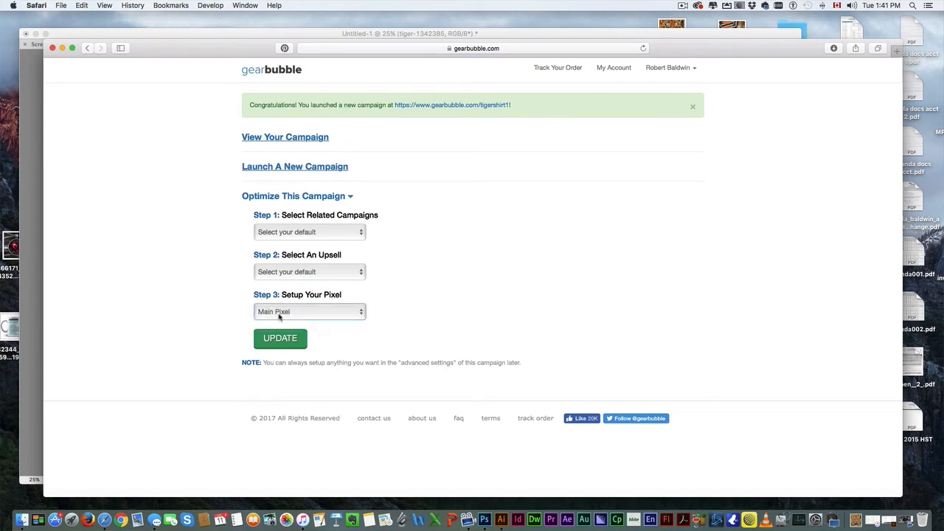
{"action": "left_click", "coordinate": [273, 344]}
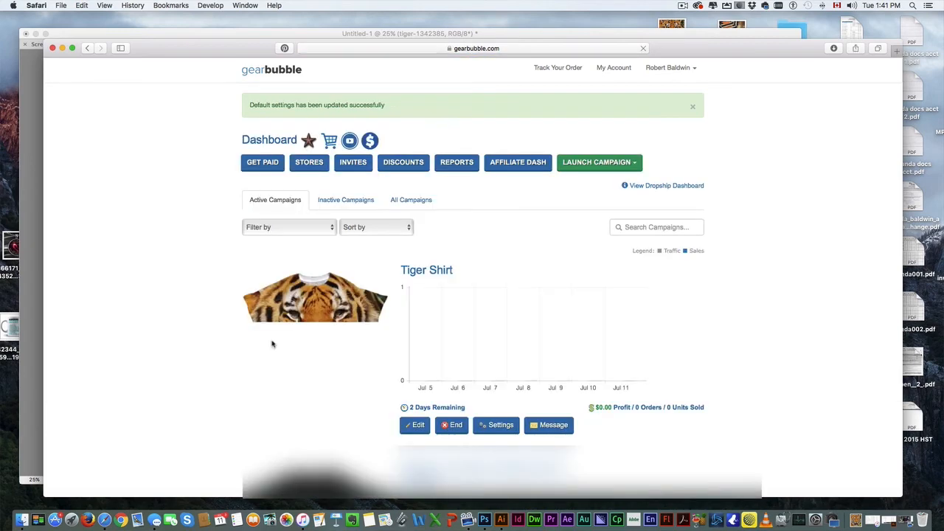
Open the Tiger Shirt campaign's sales page from the dashboard and review the listing.
{"action": "left_click", "coordinate": [426, 271]}
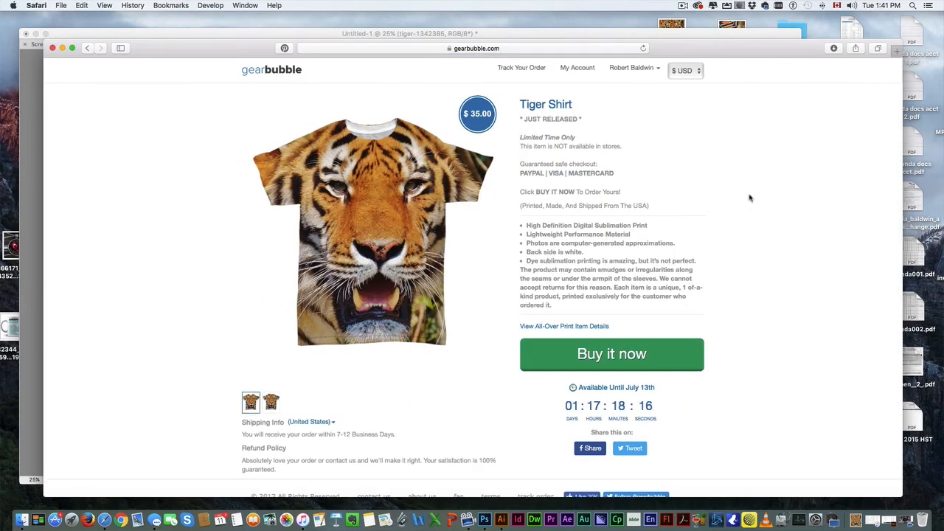
{"action": "scroll", "coordinate": [683, 210], "scroll_direction": "down", "scroll_amount": 1}
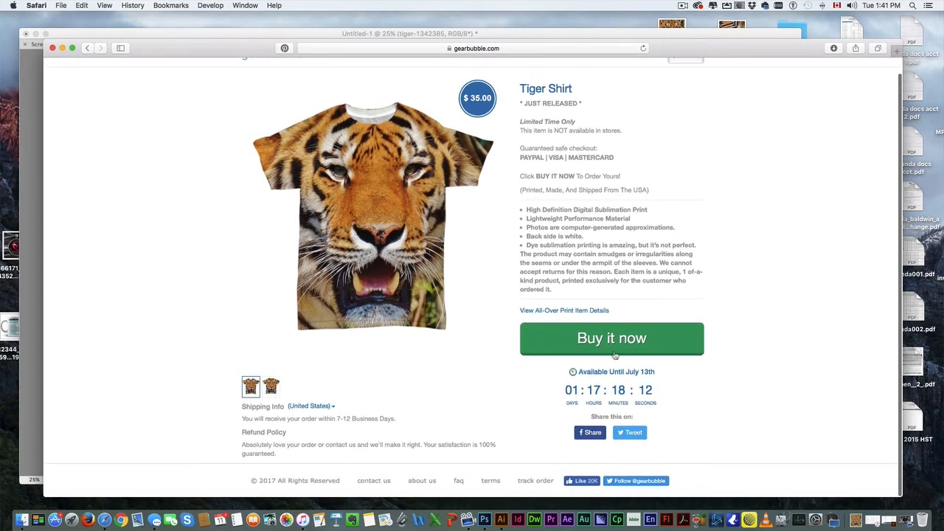